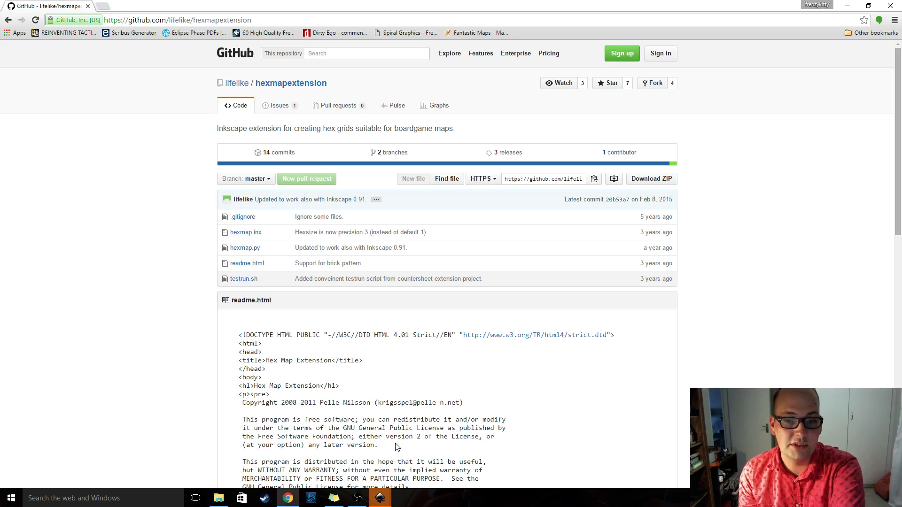
# Close the duplicate blank Inkscape document window and switch to the remaining one
pyautogui.moveTo(380, 497)
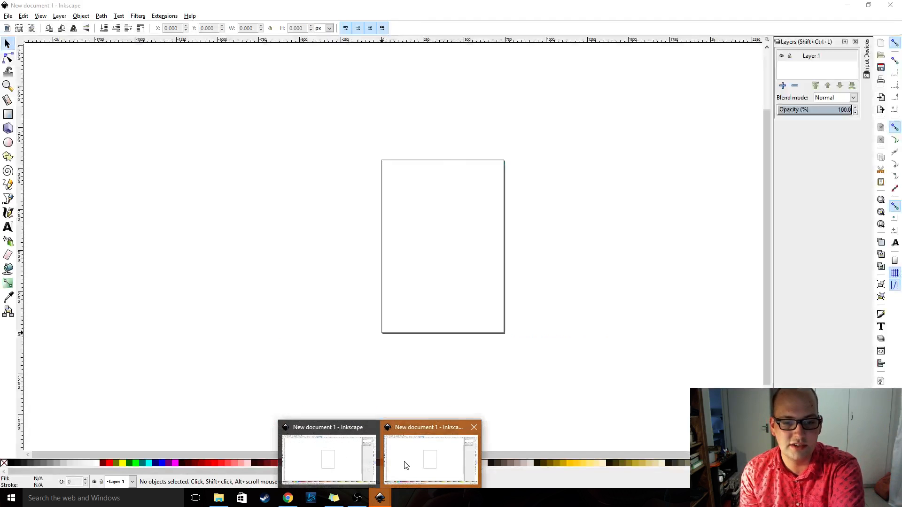
pyautogui.click(401, 463)
pyautogui.click(890, 5)
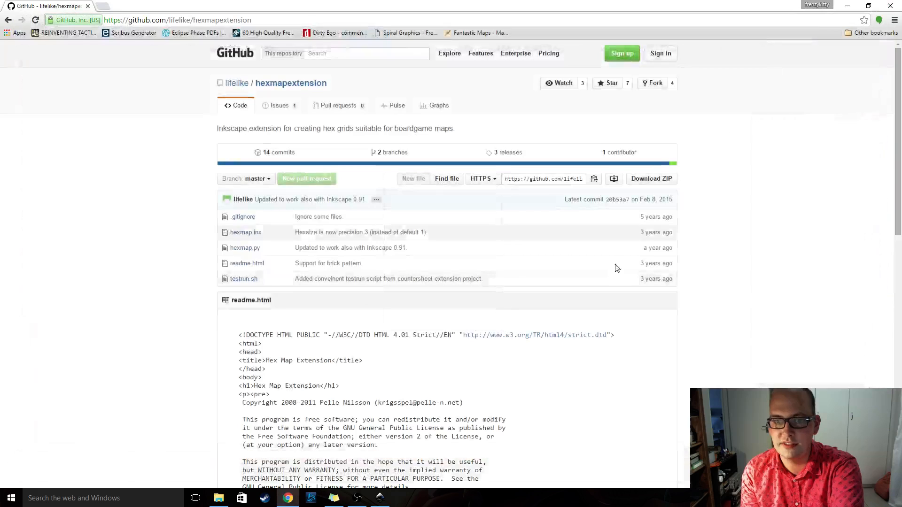
pyautogui.click(381, 501)
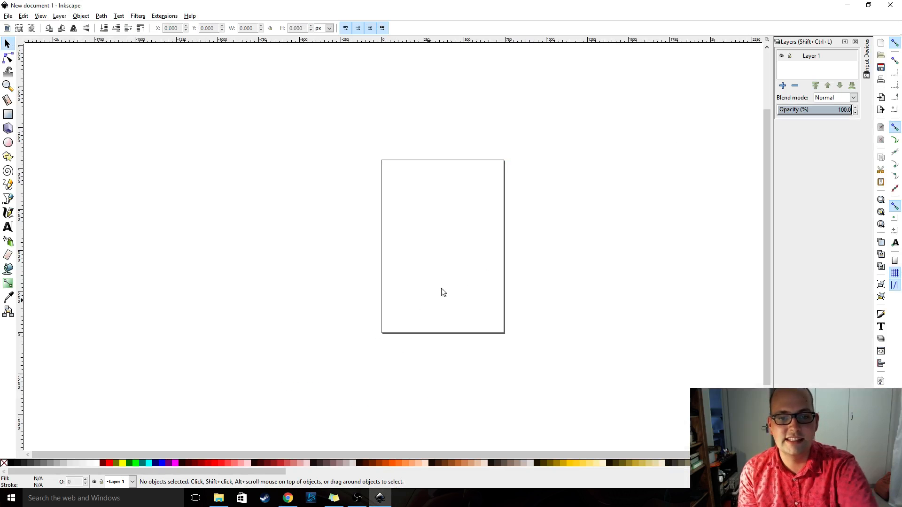
pyautogui.keyDown('ctrl'); pyautogui.scroll(3, 502, 258); pyautogui.keyUp('ctrl')
pyautogui.keyDown('ctrl'); pyautogui.scroll(-2, 506, 258); pyautogui.keyUp('ctrl')
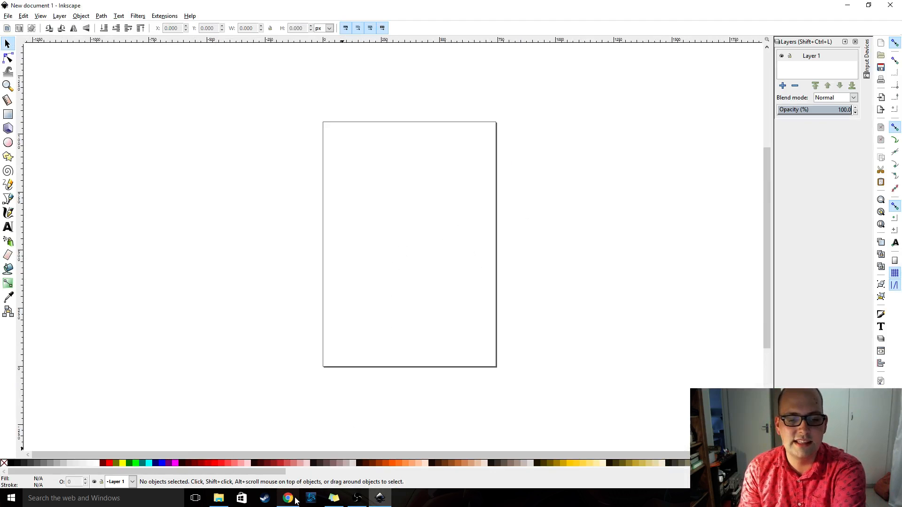
# Switch to Chrome and review the hexmapextension repository's files and readme installation instructions on GitHub
pyautogui.moveTo(295, 499)
pyautogui.click(292, 426)
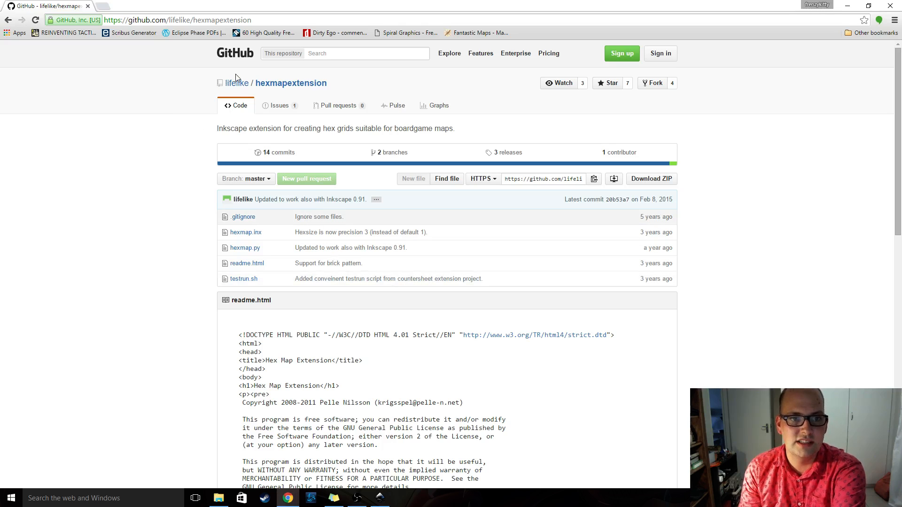
pyautogui.scroll(-8, 414, 234)
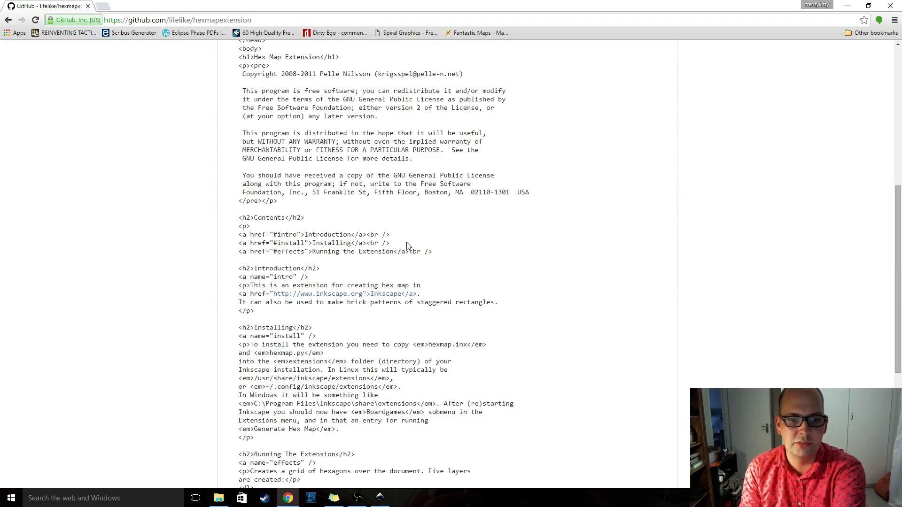
pyautogui.scroll(7, 411, 245)
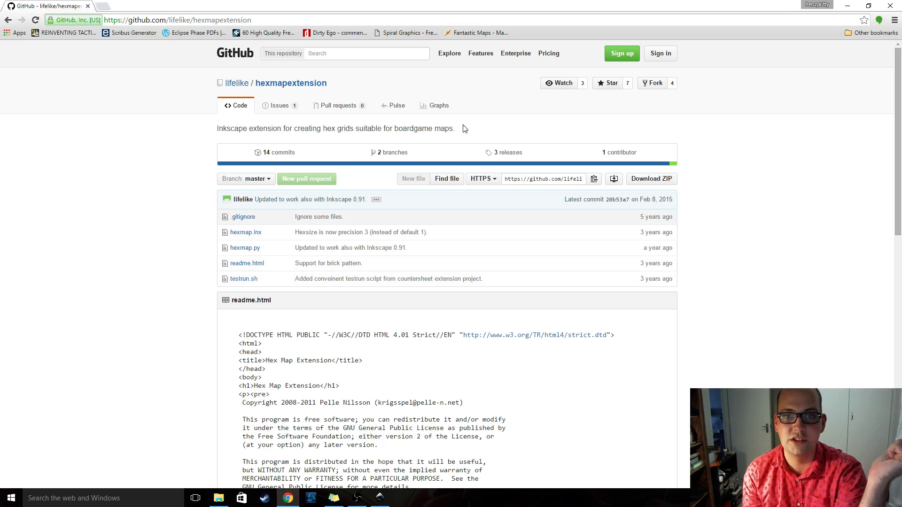
# Switch to Inkscape and check the page size in the Document Properties
pyautogui.click(380, 498)
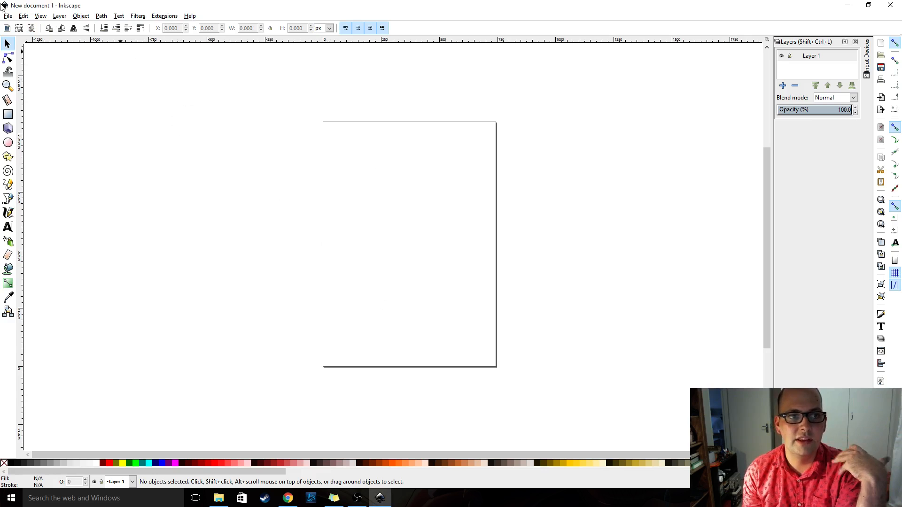
pyautogui.click(8, 17)
pyautogui.click(30, 168)
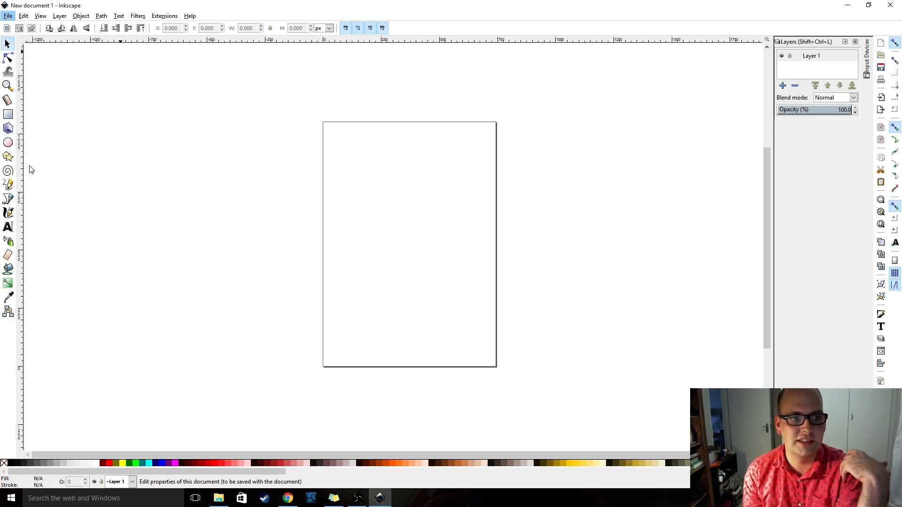
pyautogui.click(430, 78)
pyautogui.moveTo(527, 11); pyautogui.dragTo(324, 60)
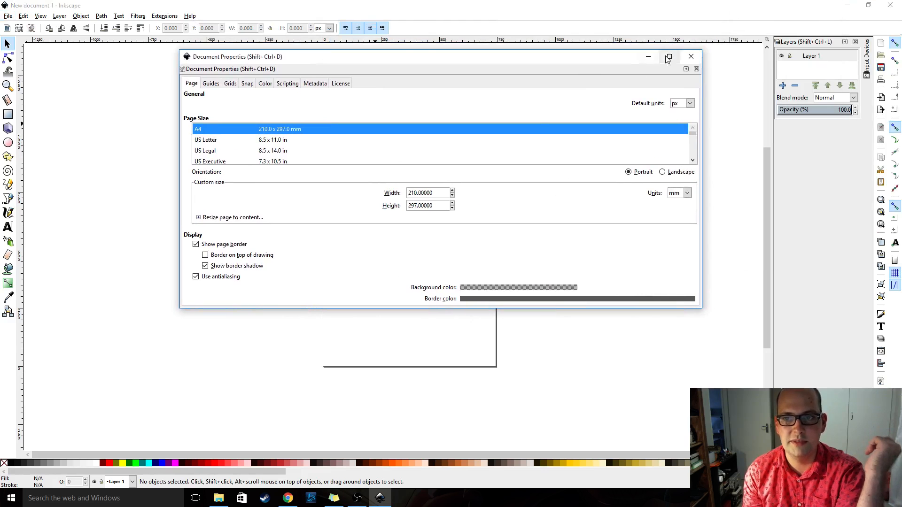
pyautogui.click(691, 57)
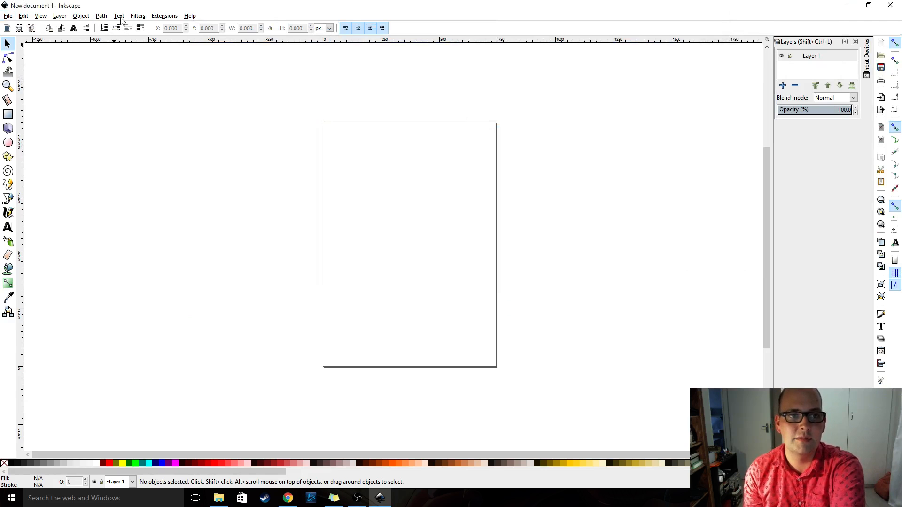
# Start the Create Hexmap extension, set 8 columns and 8 rows, and turn on the live preview
pyautogui.click(165, 17)
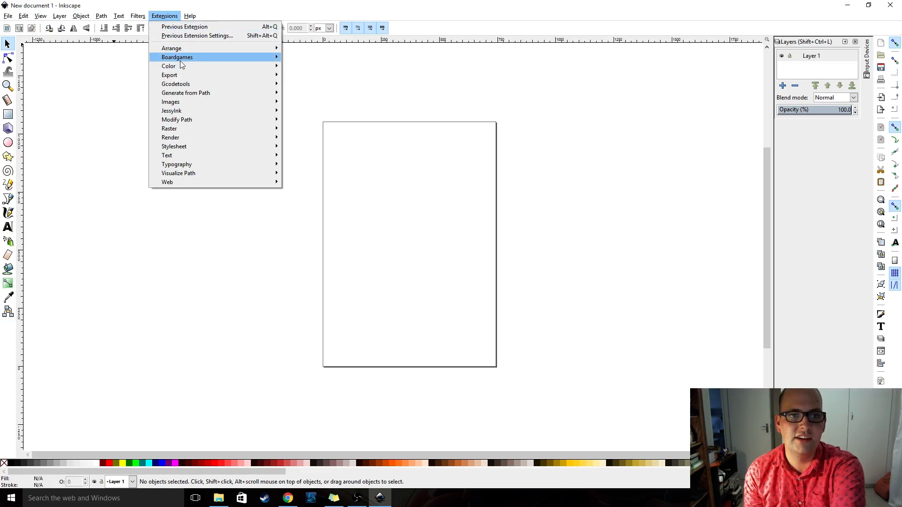
pyautogui.moveTo(184, 60)
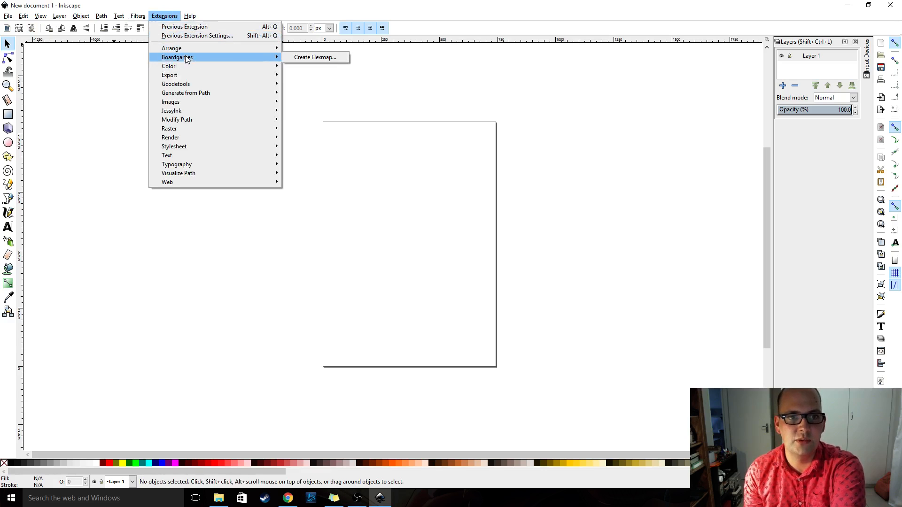
pyautogui.click(298, 57)
pyautogui.moveTo(453, 121); pyautogui.dragTo(610, 98)
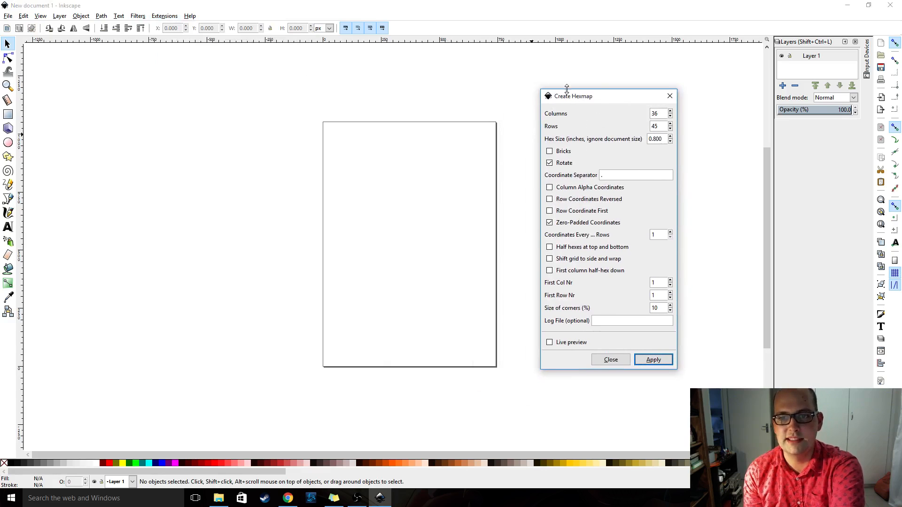
pyautogui.moveTo(582, 96); pyautogui.dragTo(587, 75)
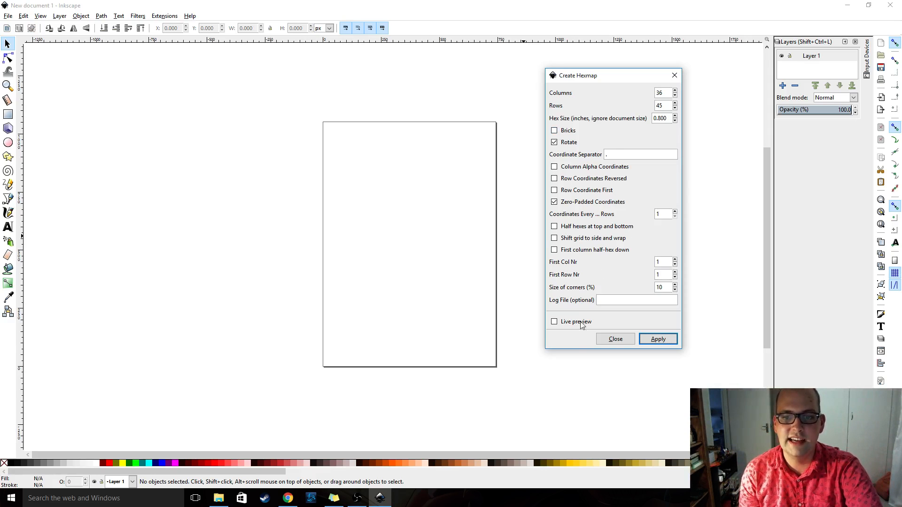
pyautogui.doubleClick(653, 93)
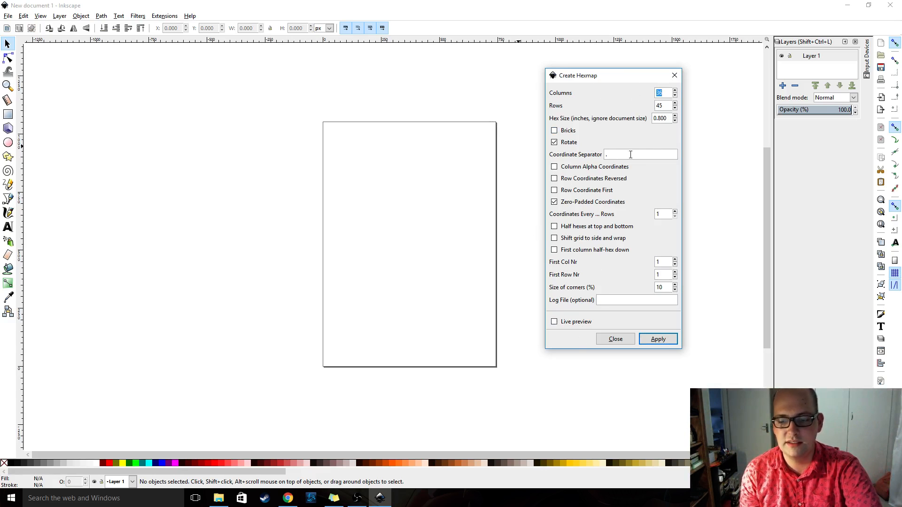
pyautogui.write('8')
pyautogui.doubleClick(666, 105)
pyautogui.write('8')
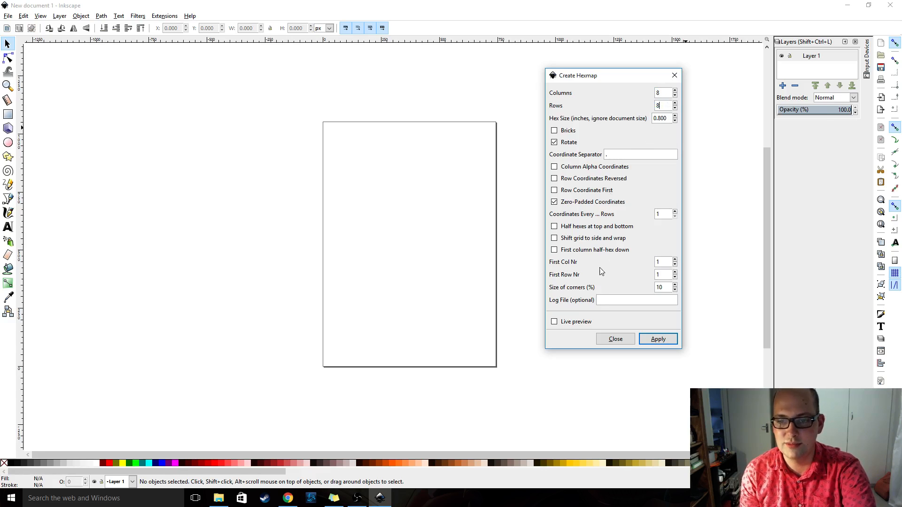
pyautogui.click(554, 323)
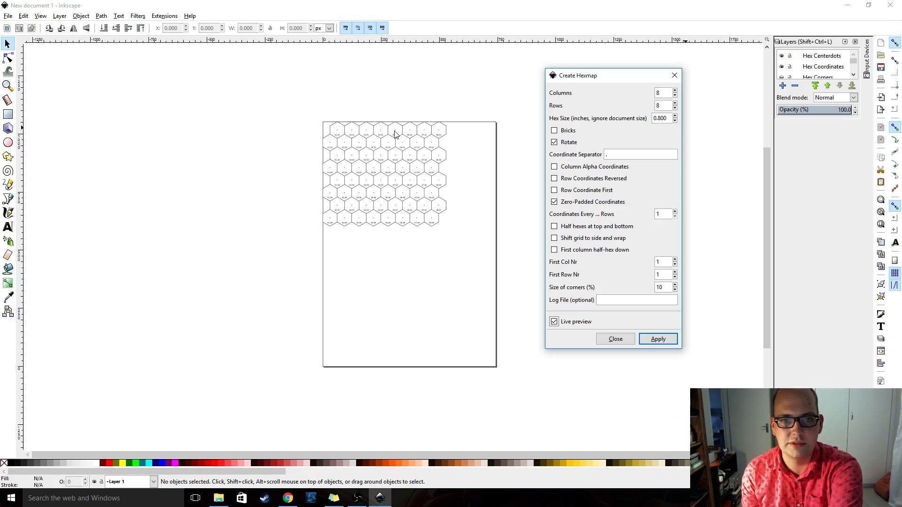
# Set the hexmap to 12 columns, compare it without rotation, and generate the grid with Rotate enabled
pyautogui.doubleClick(668, 92)
pyautogui.write('12')
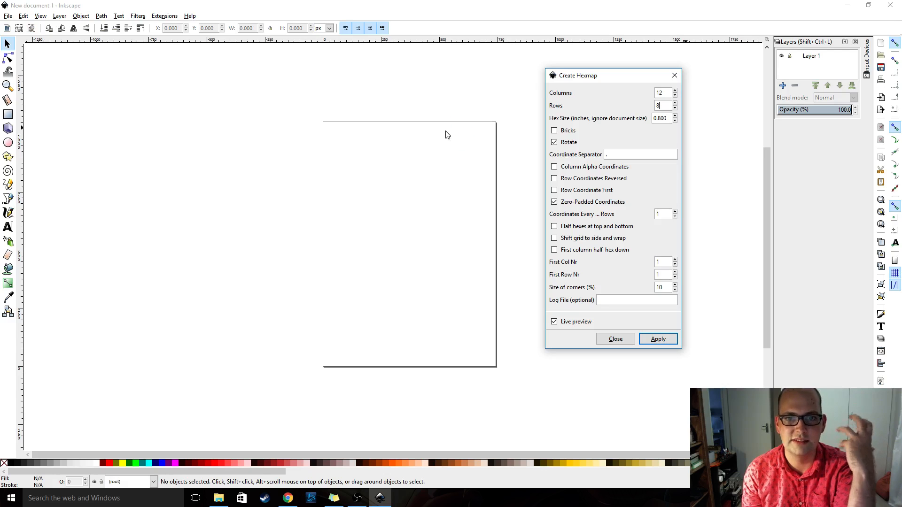
pyautogui.click(554, 143)
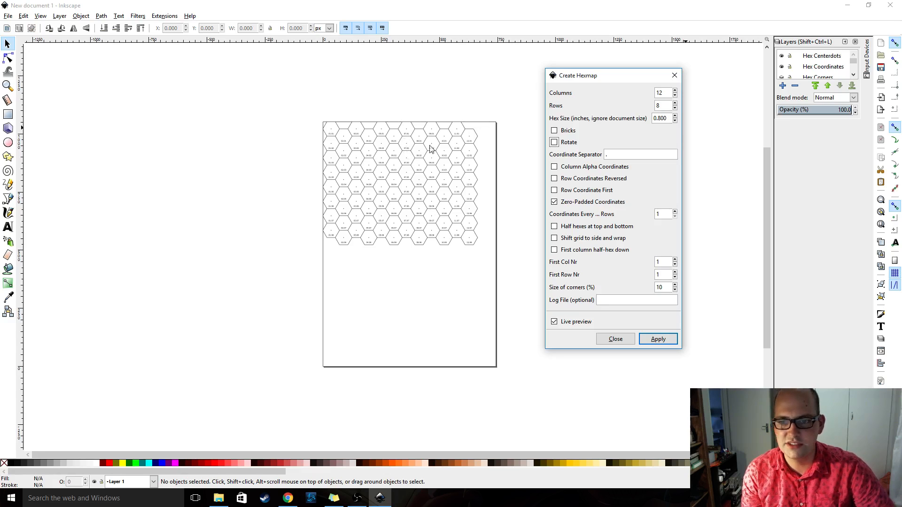
pyautogui.click(555, 142)
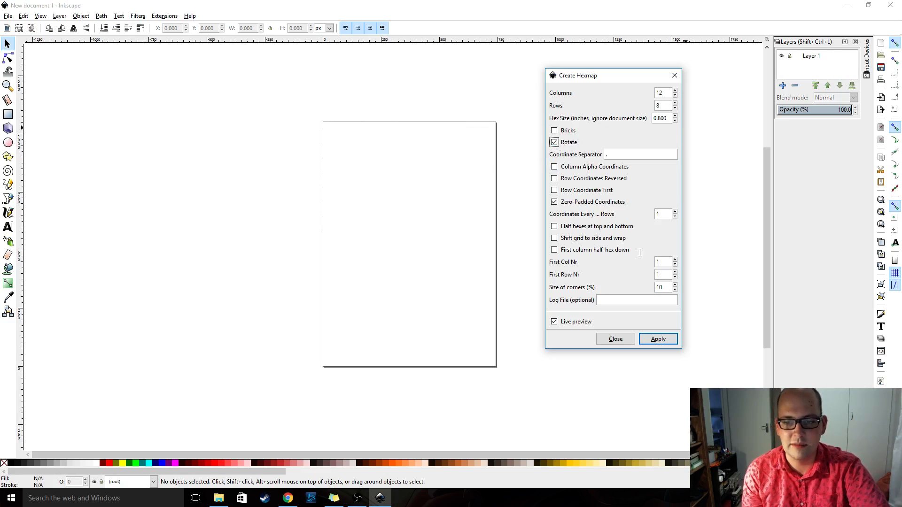
pyautogui.click(654, 342)
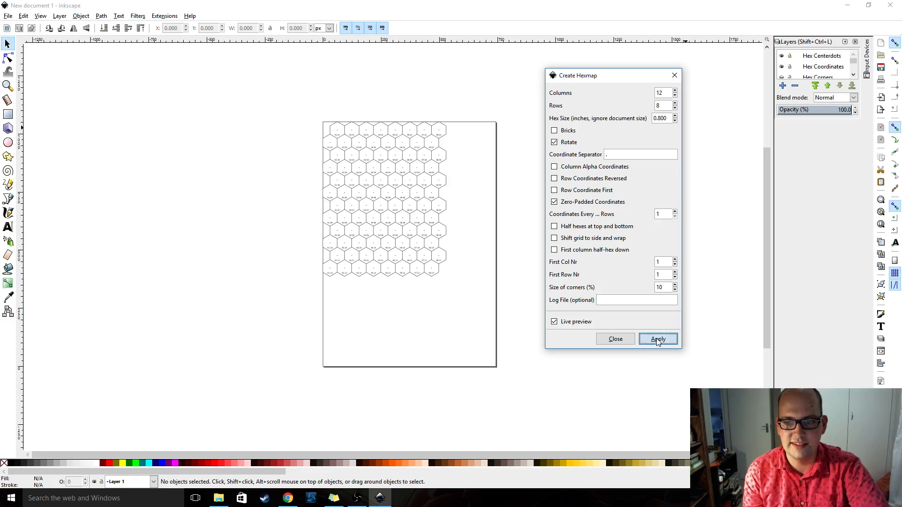
pyautogui.click(616, 339)
# Enlarge the layer list and hide the Layer 1 and Hex Fill layers
pyautogui.click(360, 155)
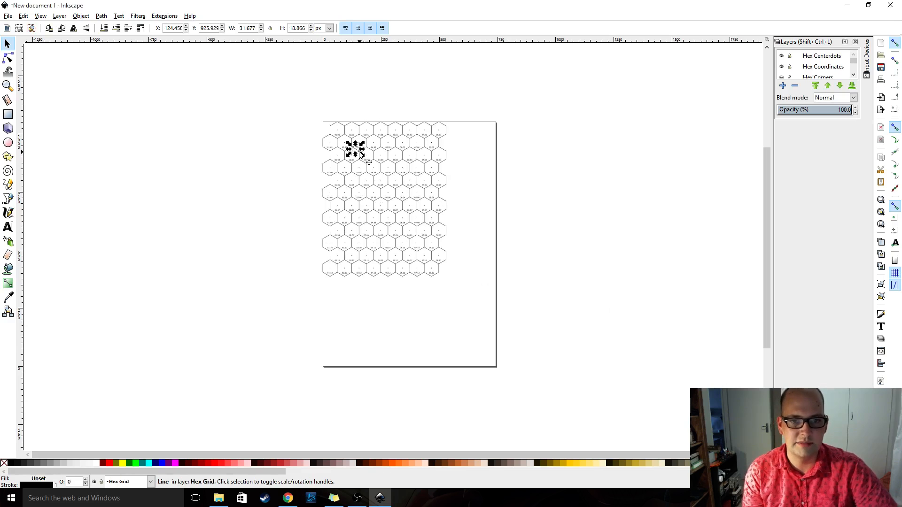
pyautogui.click(459, 168)
pyautogui.scroll(6, 372, 157)
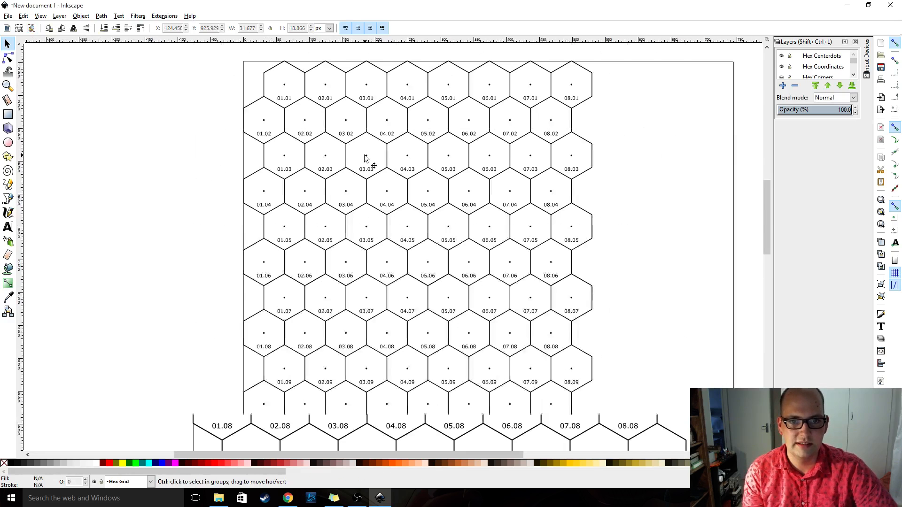
pyautogui.scroll(-1, 371, 157)
pyautogui.scroll(3, 373, 164)
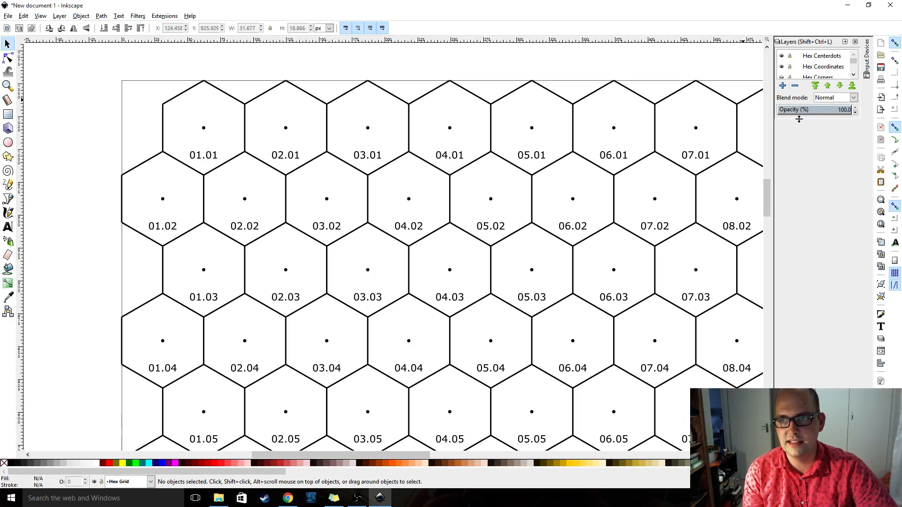
pyautogui.click(815, 111)
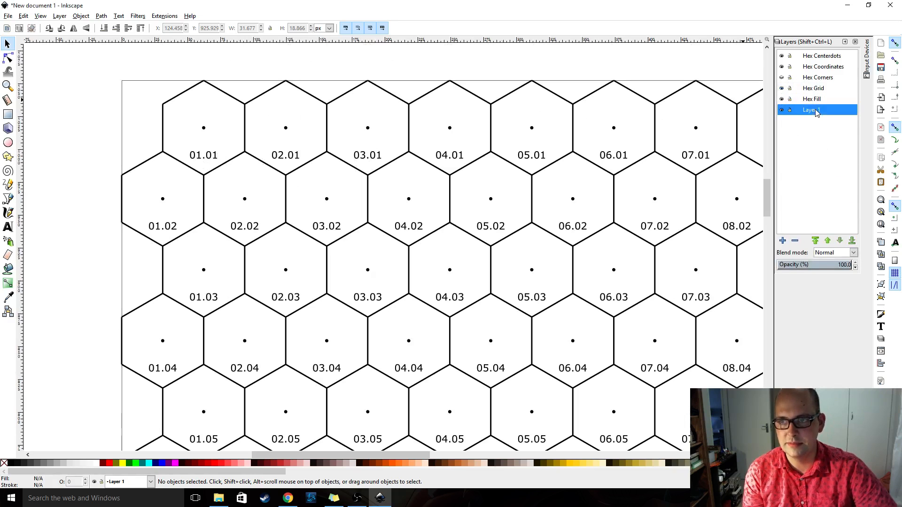
pyautogui.click(782, 111)
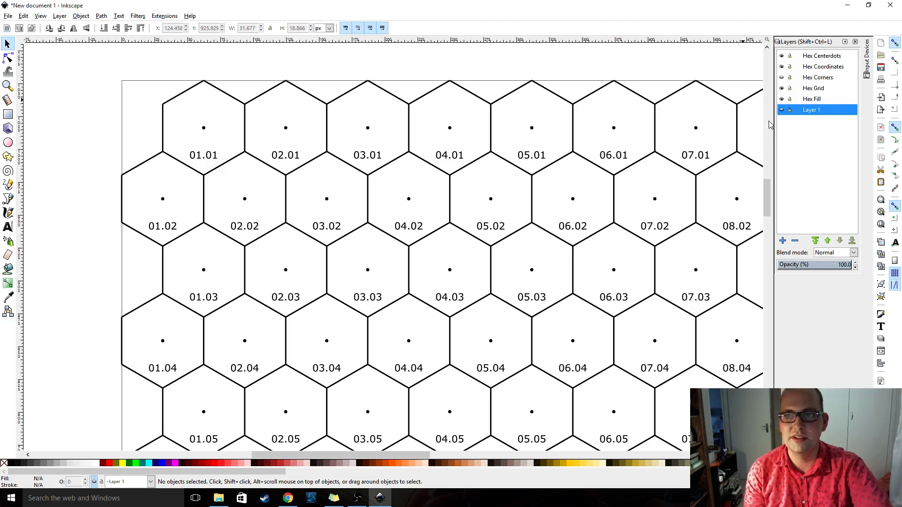
pyautogui.click(811, 100)
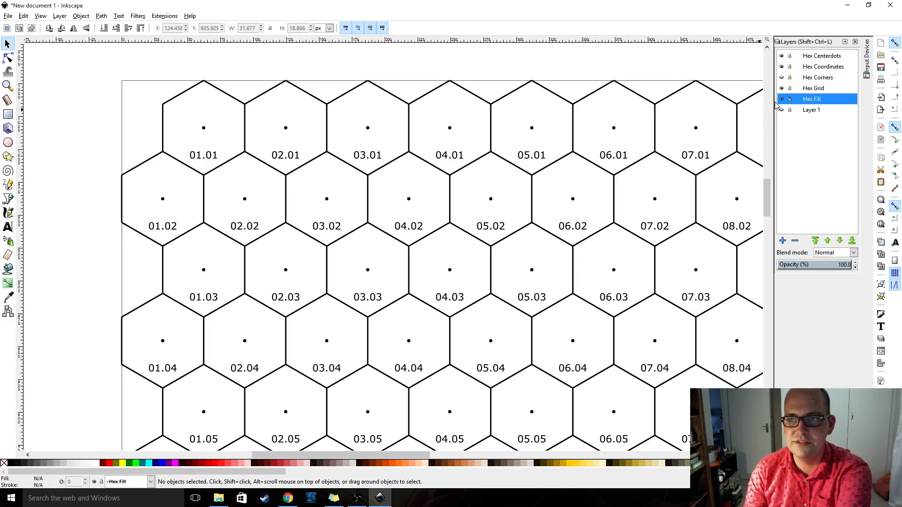
pyautogui.click(782, 99)
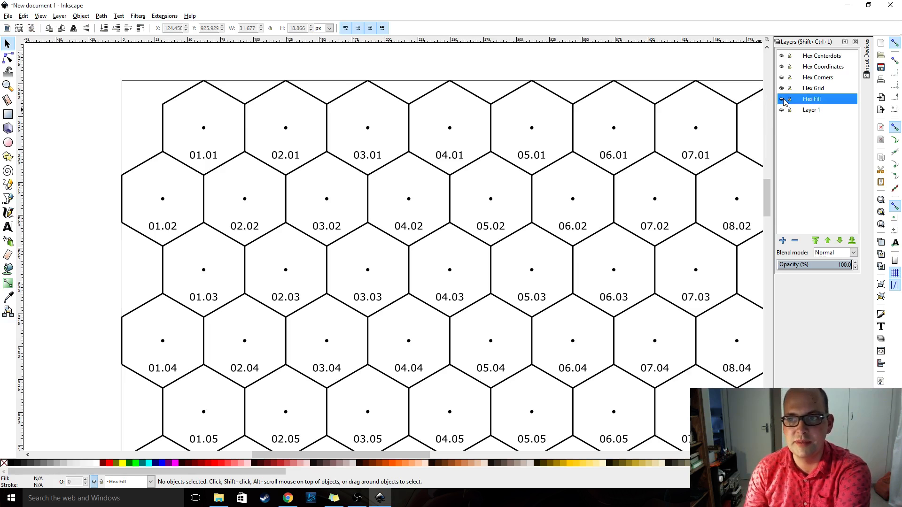
pyautogui.click(782, 100)
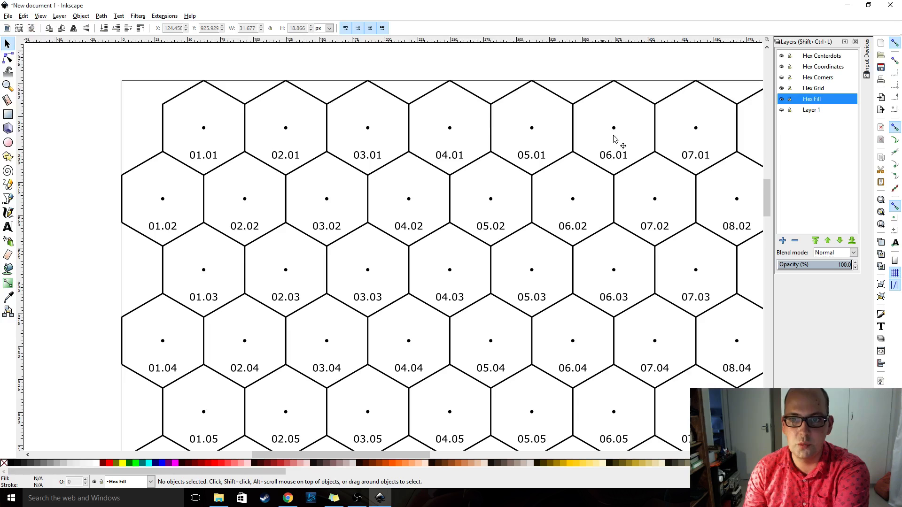
pyautogui.click(782, 100)
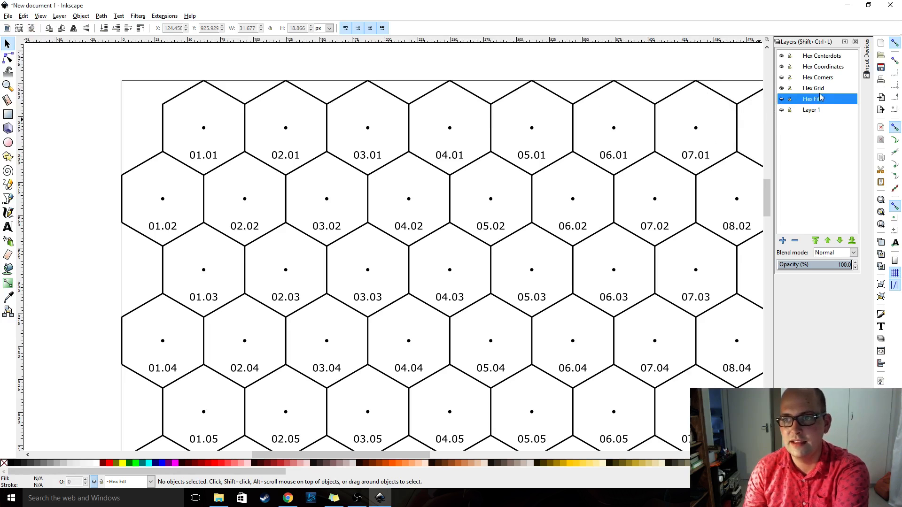
# Toggle the visibility of the Hex Grid, Hex Coordinates and Hex Centerdots layers to check what each one contains
pyautogui.click(817, 89)
pyautogui.click(781, 89)
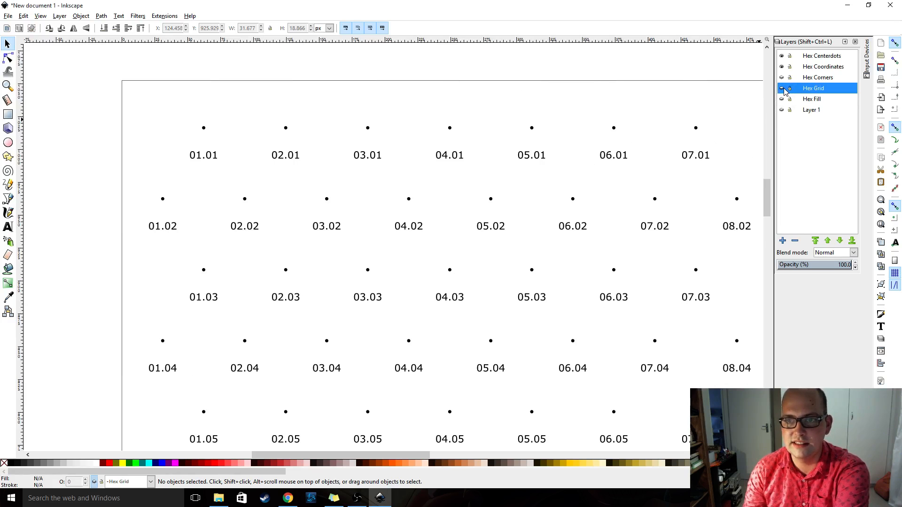
pyautogui.click(781, 89)
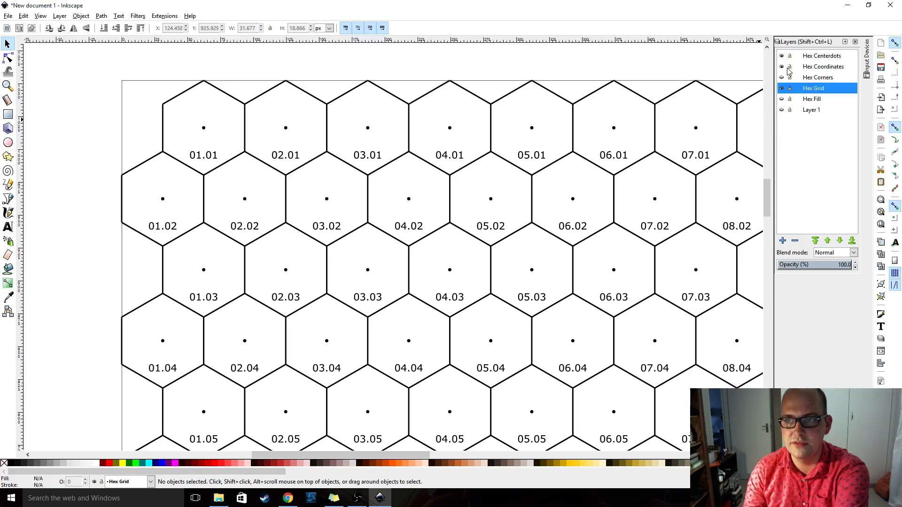
pyautogui.click(782, 67)
pyautogui.click(782, 66)
pyautogui.click(781, 66)
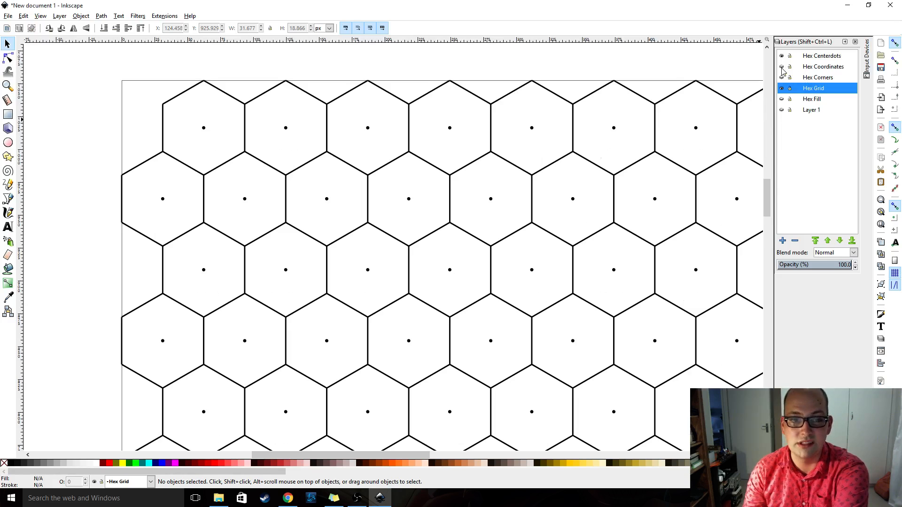
pyautogui.click(782, 66)
pyautogui.click(782, 56)
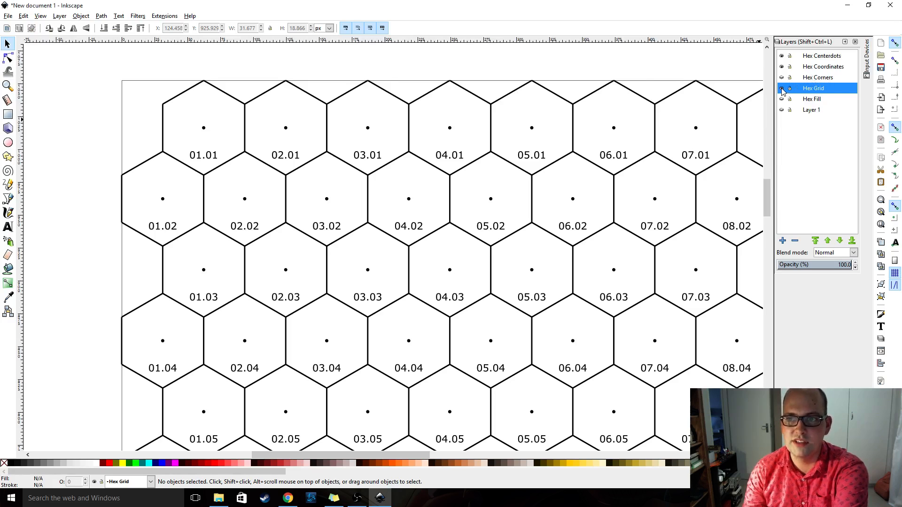
# Check the Hex Corners layer on its own, and leave only the Hex Corners and Hex Grid layers visible
pyautogui.click(782, 89)
pyautogui.click(781, 78)
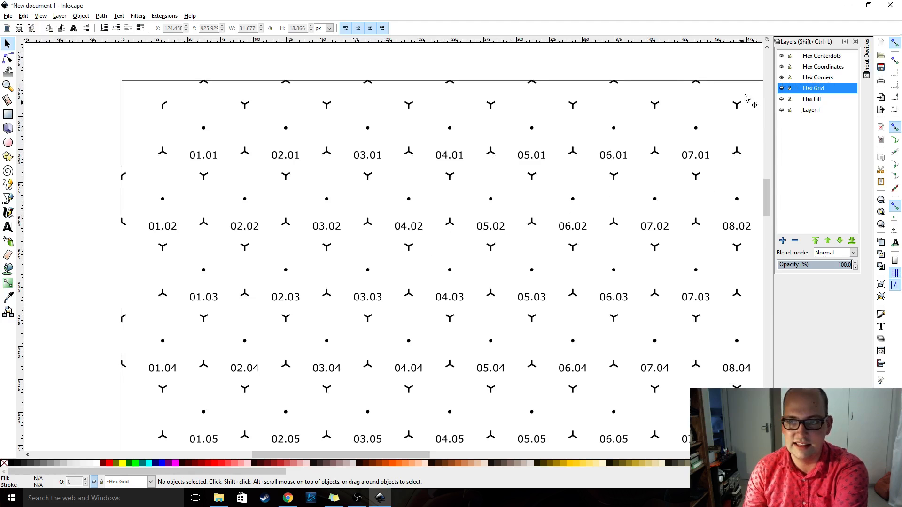
pyautogui.click(782, 56)
pyautogui.click(781, 66)
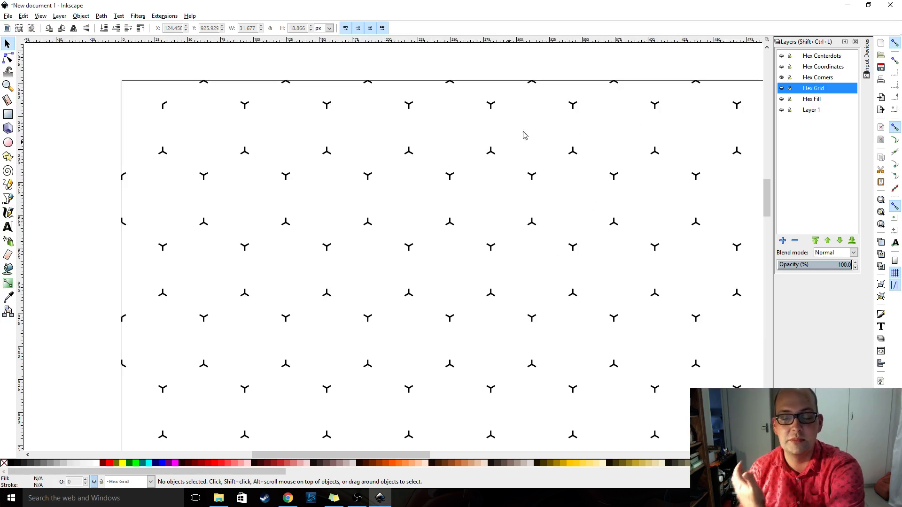
pyautogui.click(782, 89)
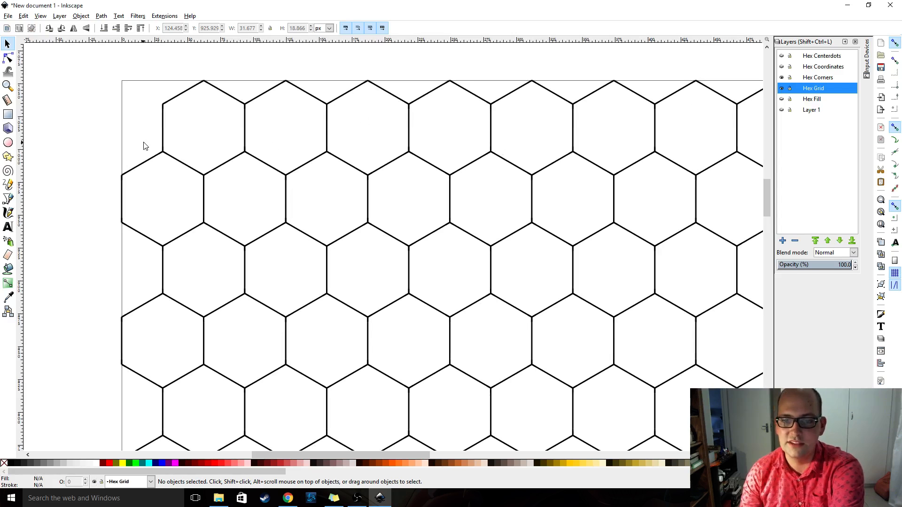
# Try saving the drawing as a Portable Document Format (*.pdf) file and cancel the save
pyautogui.click(8, 15)
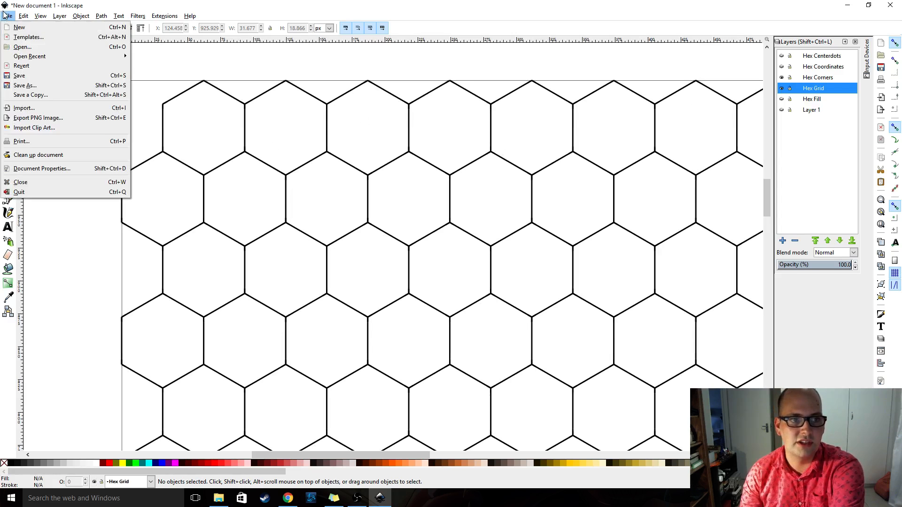
pyautogui.click(60, 85)
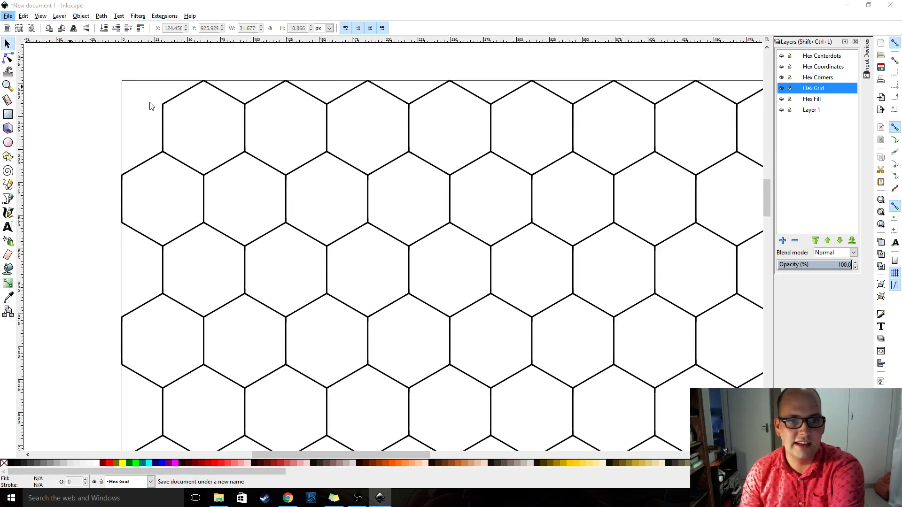
pyautogui.click(227, 197)
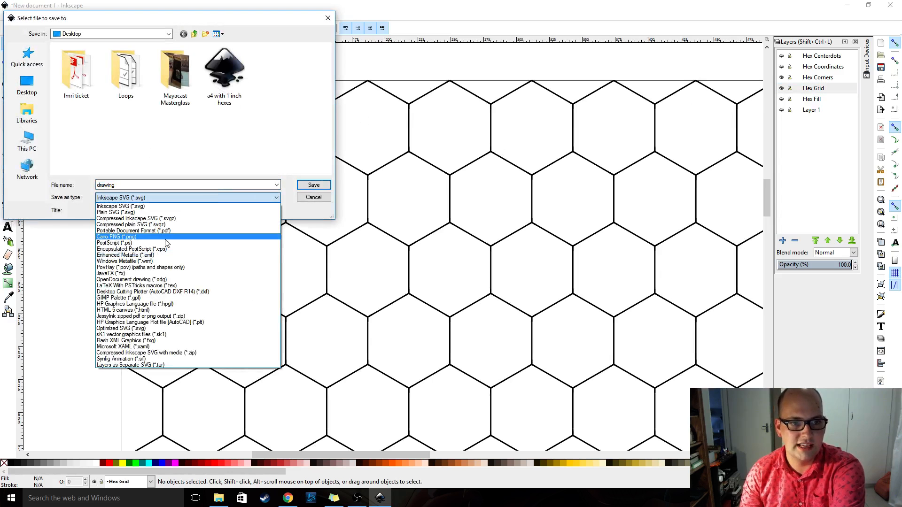
pyautogui.click(199, 230)
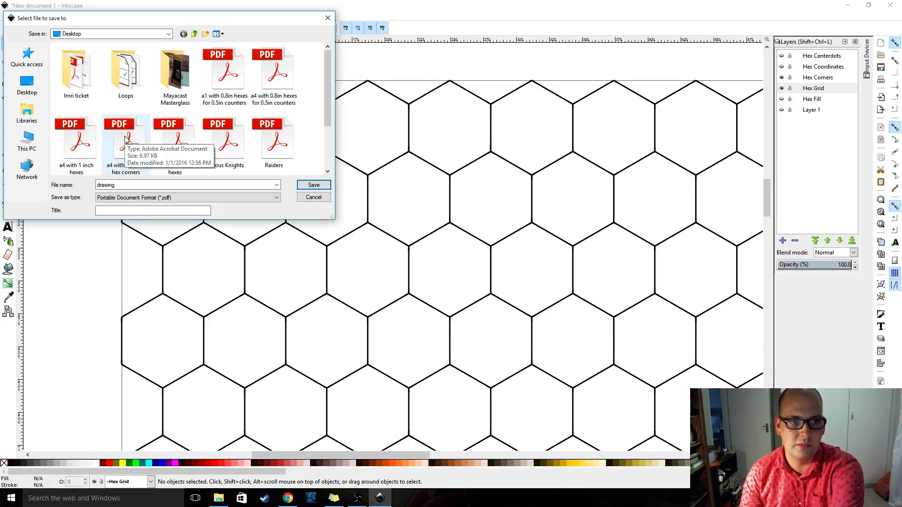
pyautogui.click(314, 198)
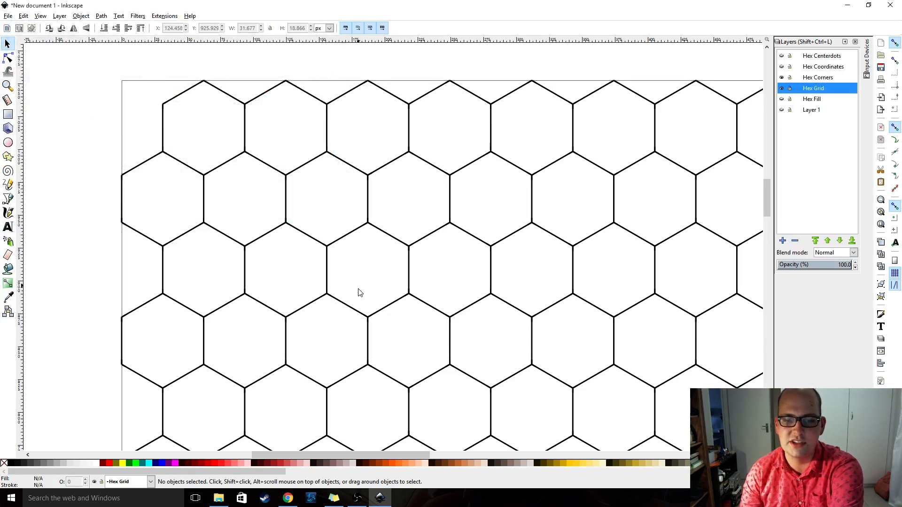
# Launch the 64-bit version of Adobe Photoshop CS6
pyautogui.click(11, 498)
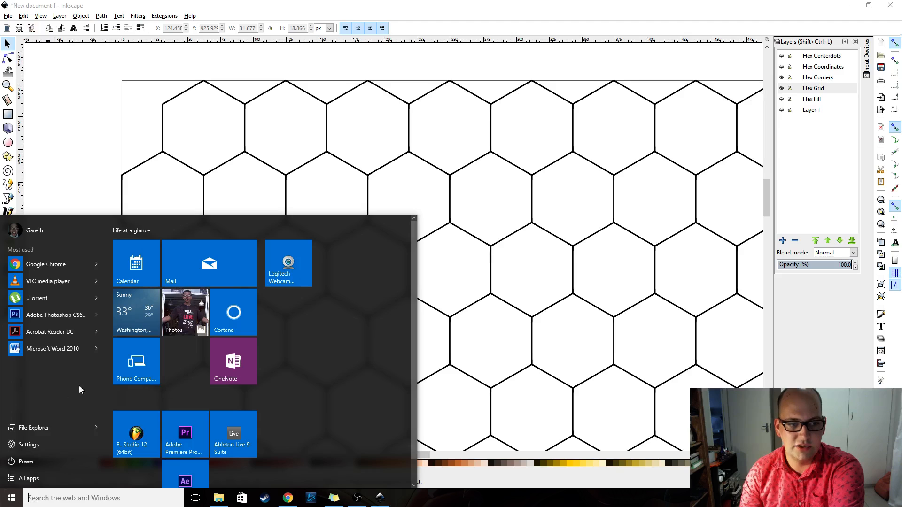
pyautogui.click(26, 478)
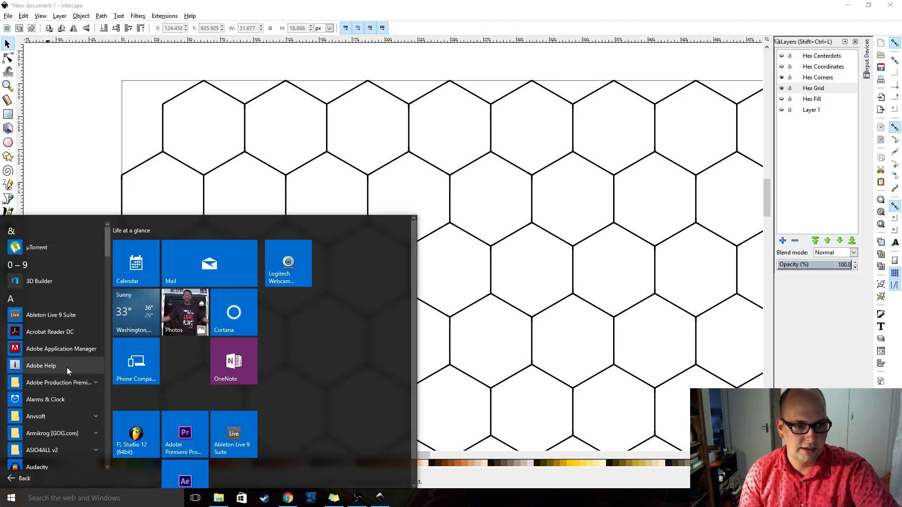
pyautogui.click(63, 381)
pyautogui.scroll(-2, 72, 426)
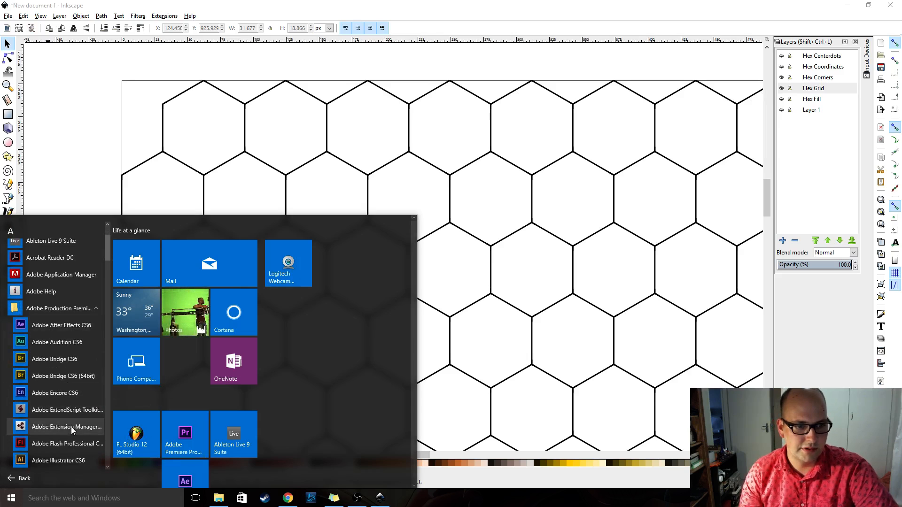
pyautogui.scroll(-2, 52, 436)
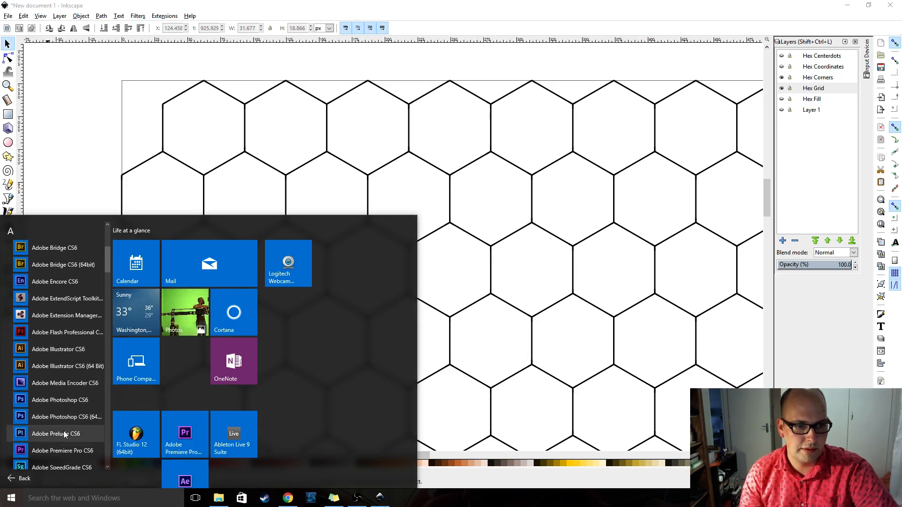
pyautogui.click(75, 411)
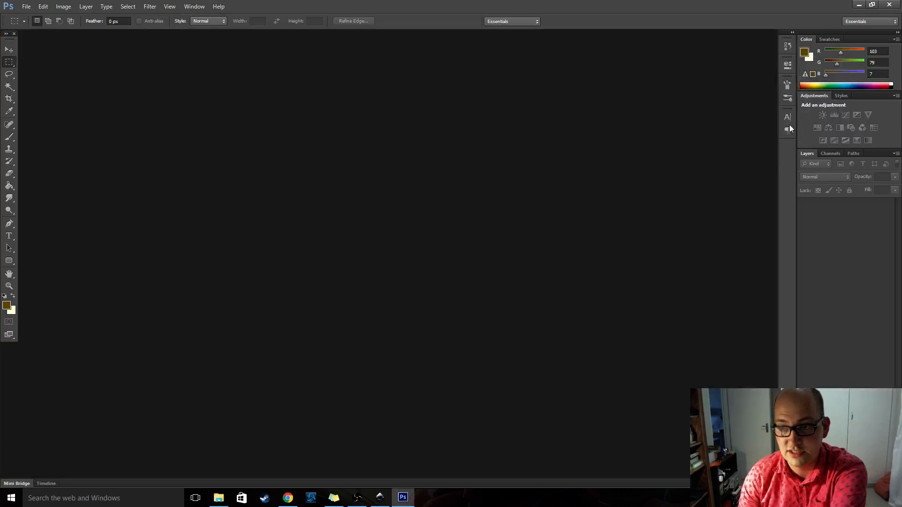
# Open the recent file "a1 with 0.8in hexes for 0.5in counters.pdf", importing its page rather than its images
pyautogui.click(29, 6)
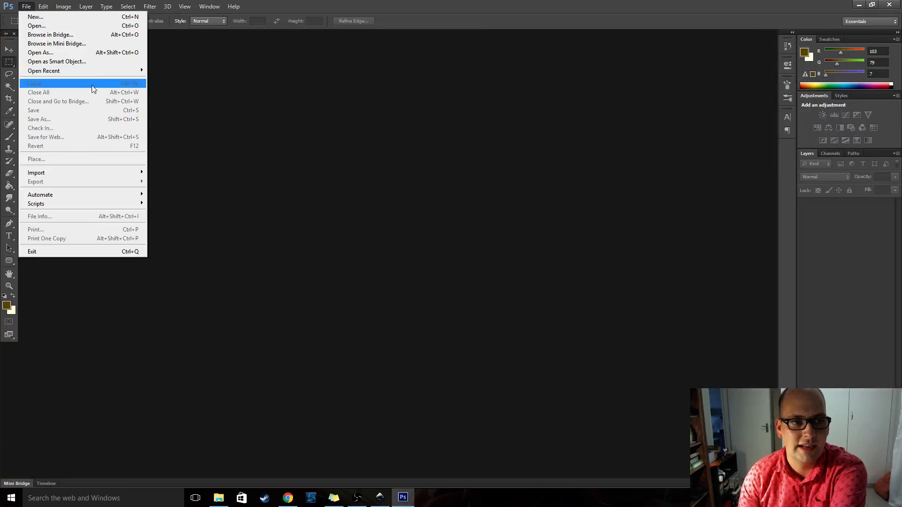
pyautogui.moveTo(103, 68)
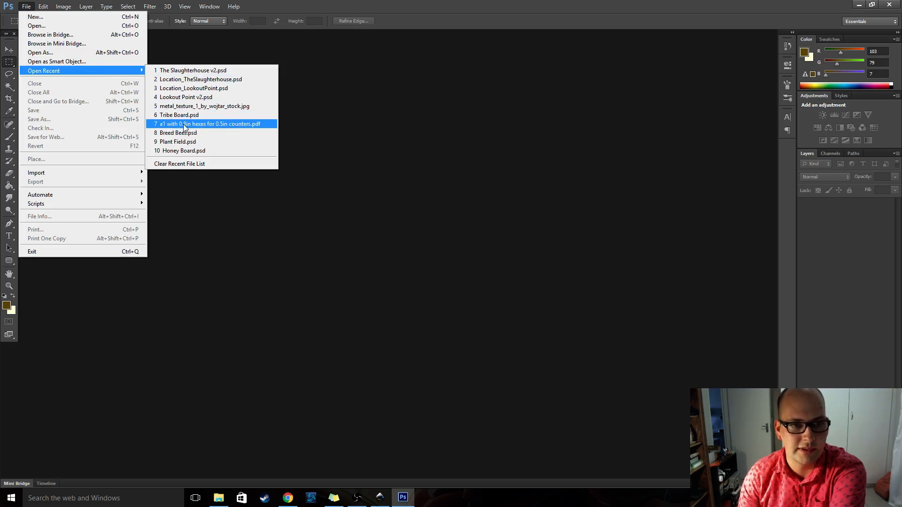
pyautogui.click(235, 125)
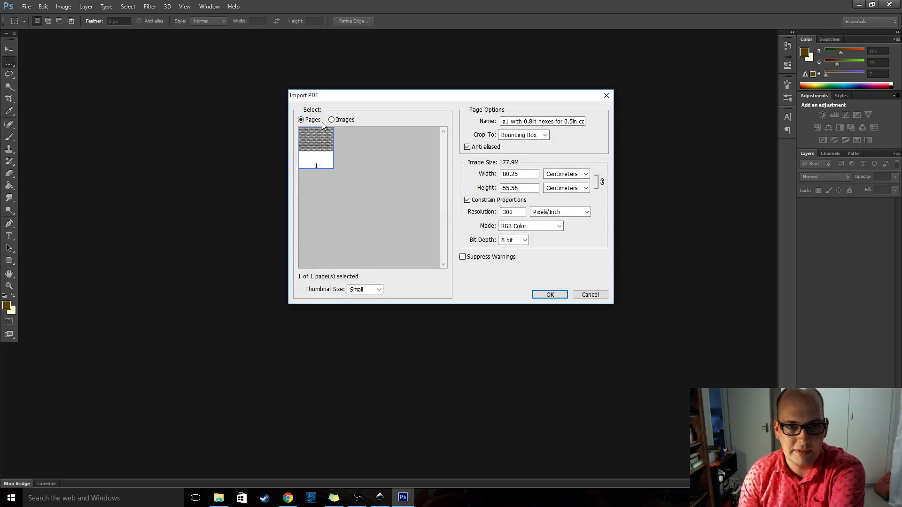
pyautogui.click(340, 119)
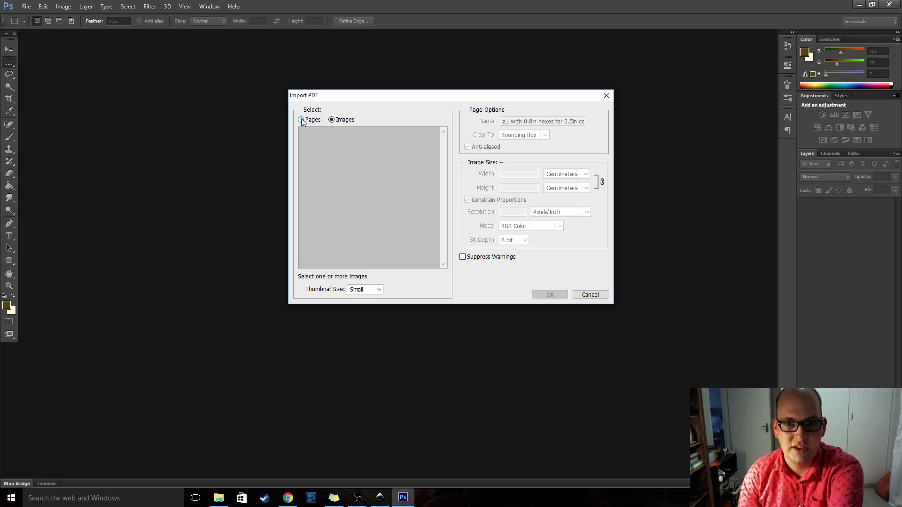
pyautogui.click(301, 120)
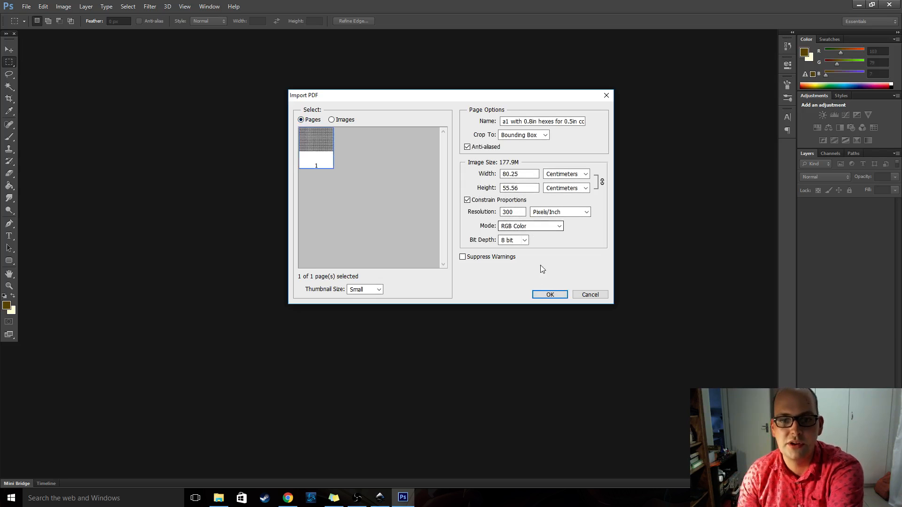
pyautogui.click(551, 295)
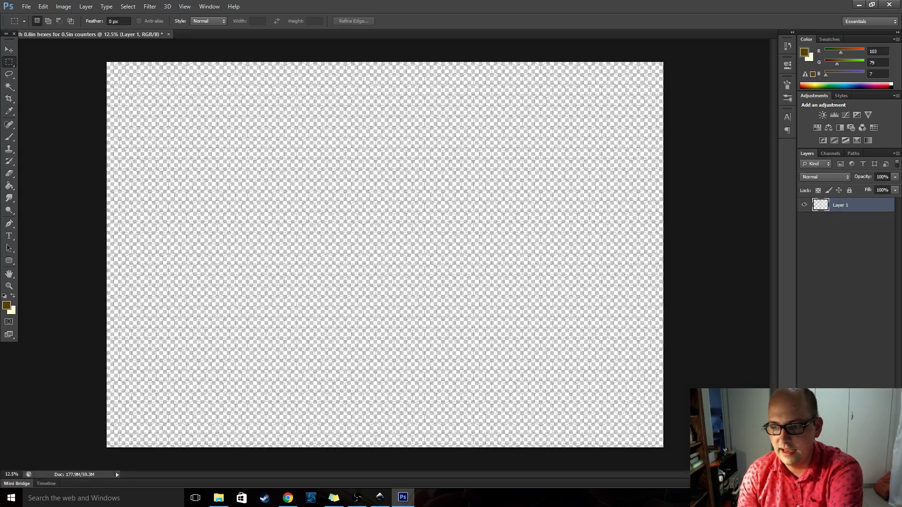
# Add a new layer filled with white and place it beneath the hex grid's Layer 1
pyautogui.click(878, 483)
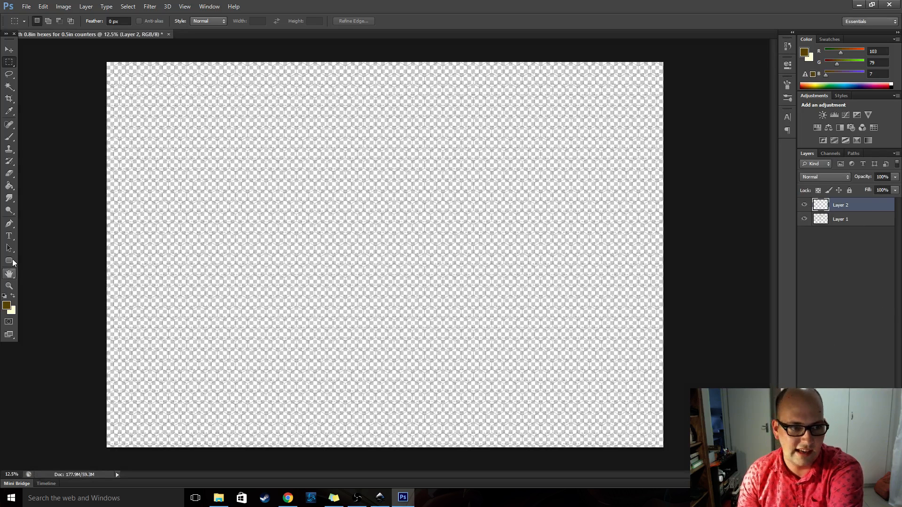
pyautogui.click(10, 288)
pyautogui.click(6, 295)
pyautogui.click(13, 296)
pyautogui.click(9, 185)
pyautogui.click(453, 204)
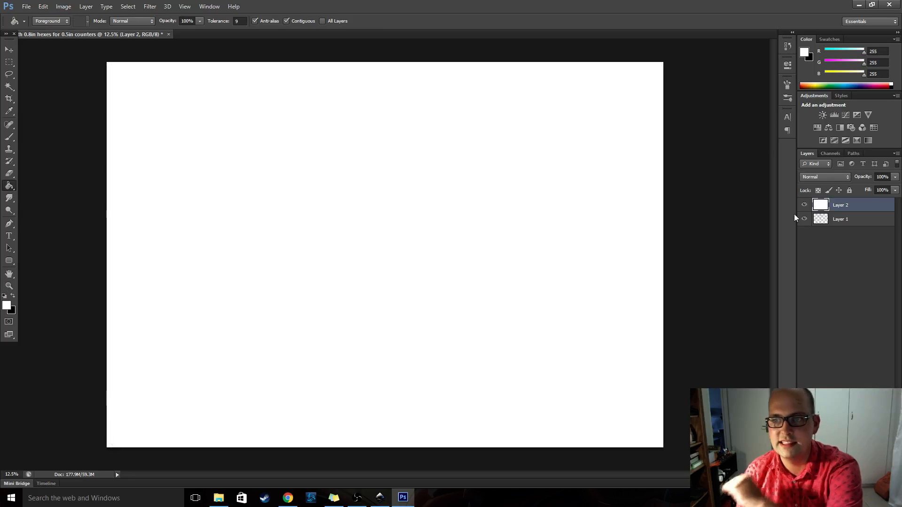
pyautogui.moveTo(851, 207); pyautogui.dragTo(852, 225)
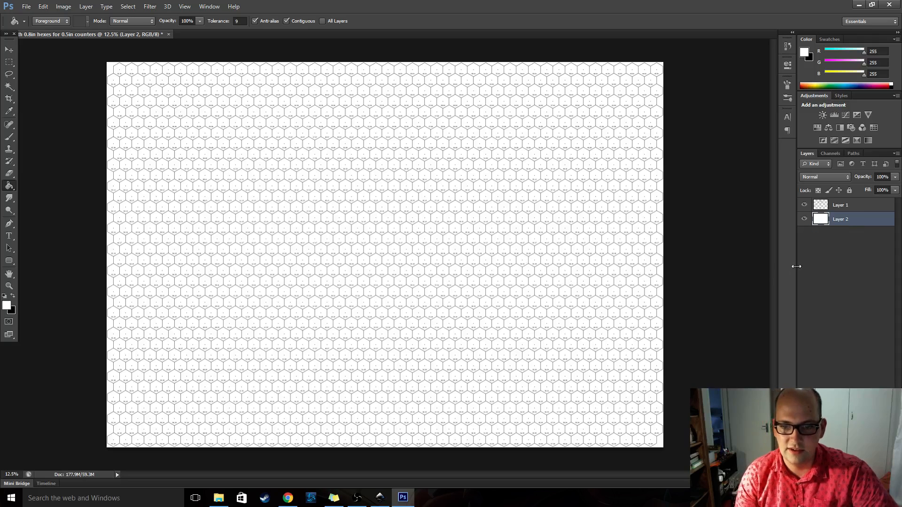
# Inspect the hex grid close up and in full, and compare it with and without the white background layer
pyautogui.click(798, 266)
pyautogui.scroll(10, 401, 187)
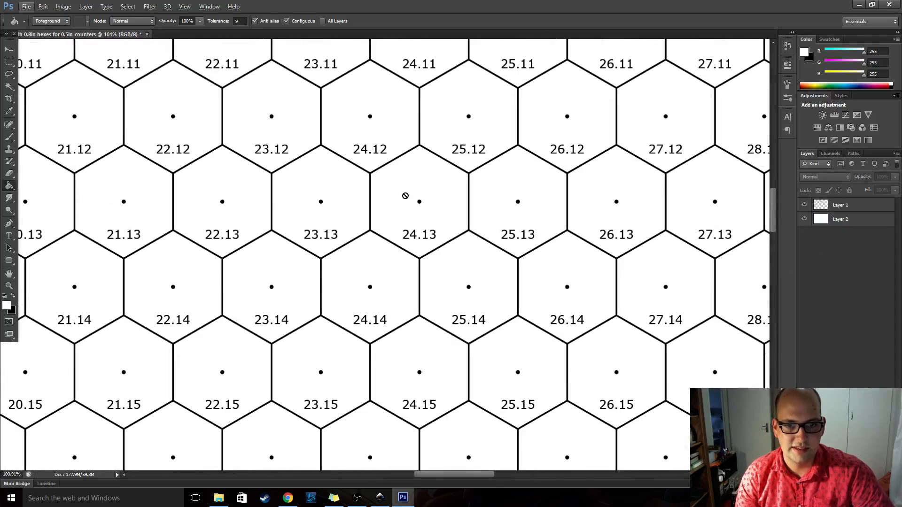
pyautogui.scroll(-10, 402, 187)
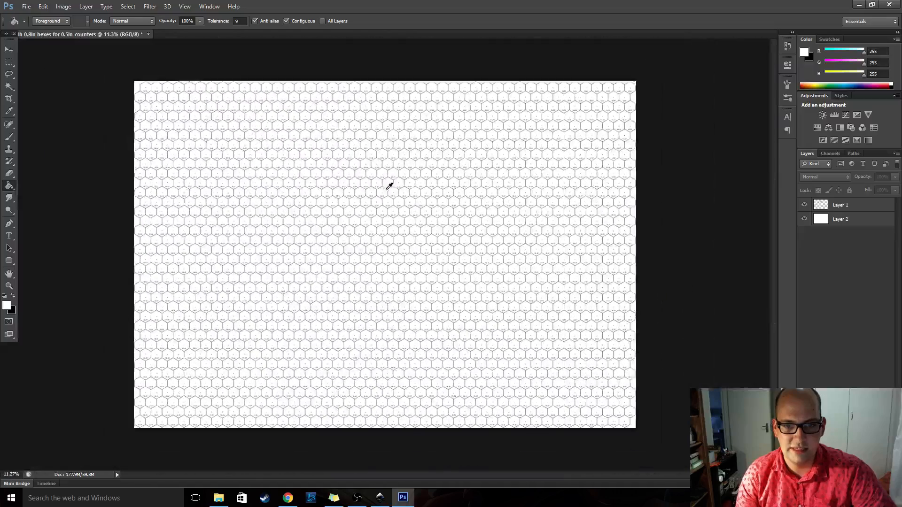
pyautogui.scroll(1, 390, 186)
pyautogui.click(804, 219)
pyautogui.click(804, 219)
# Fill background Layer 2 with bright green (RGB 75, 242, 87) using the Paint Bucket
pyautogui.click(865, 220)
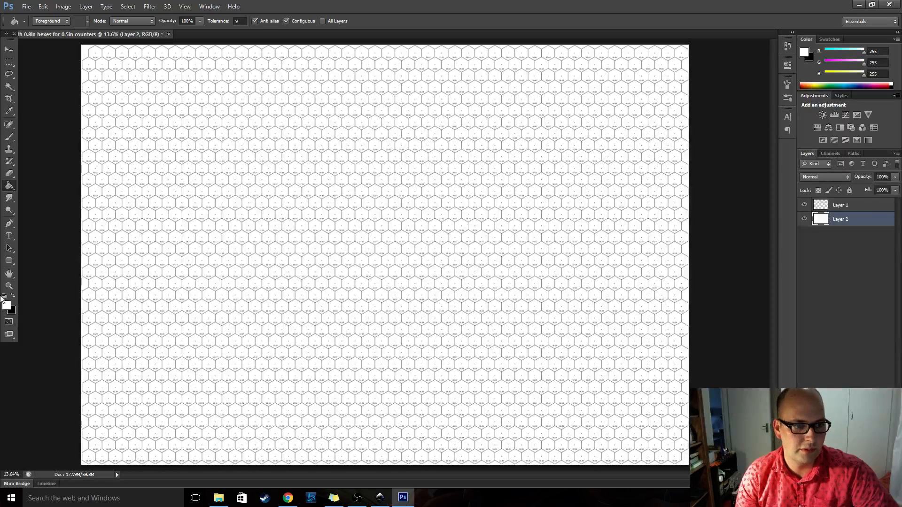
pyautogui.click(6, 305)
pyautogui.moveTo(384, 158); pyautogui.dragTo(407, 139)
pyautogui.moveTo(456, 190); pyautogui.dragTo(457, 212)
pyautogui.click(548, 127)
pyautogui.press('g')
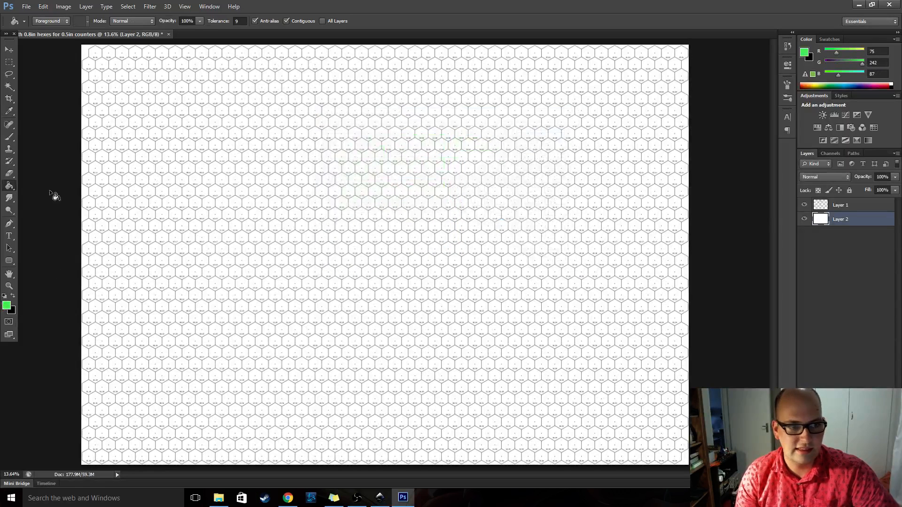
pyautogui.click(172, 189)
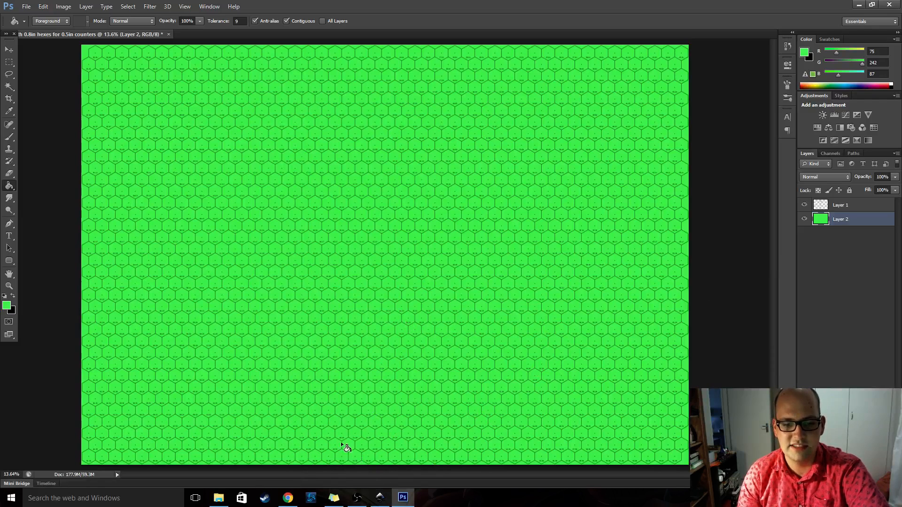
pyautogui.click(357, 497)
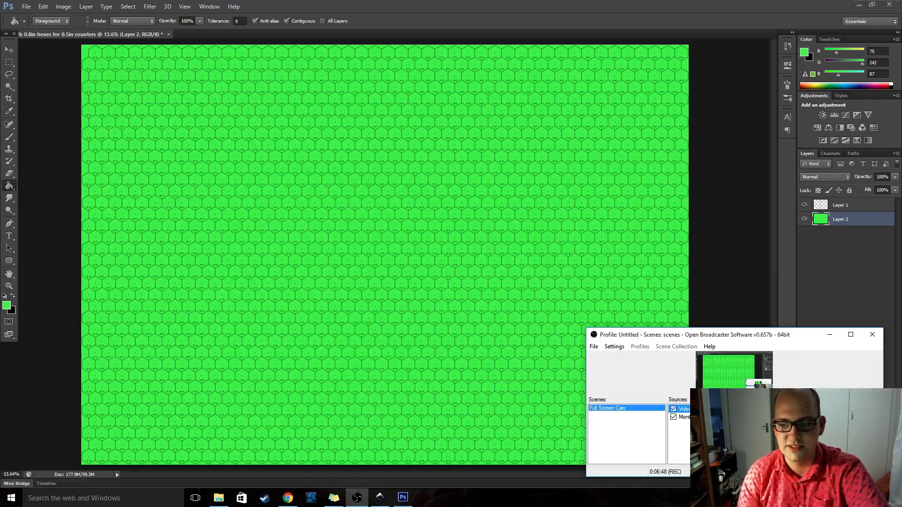